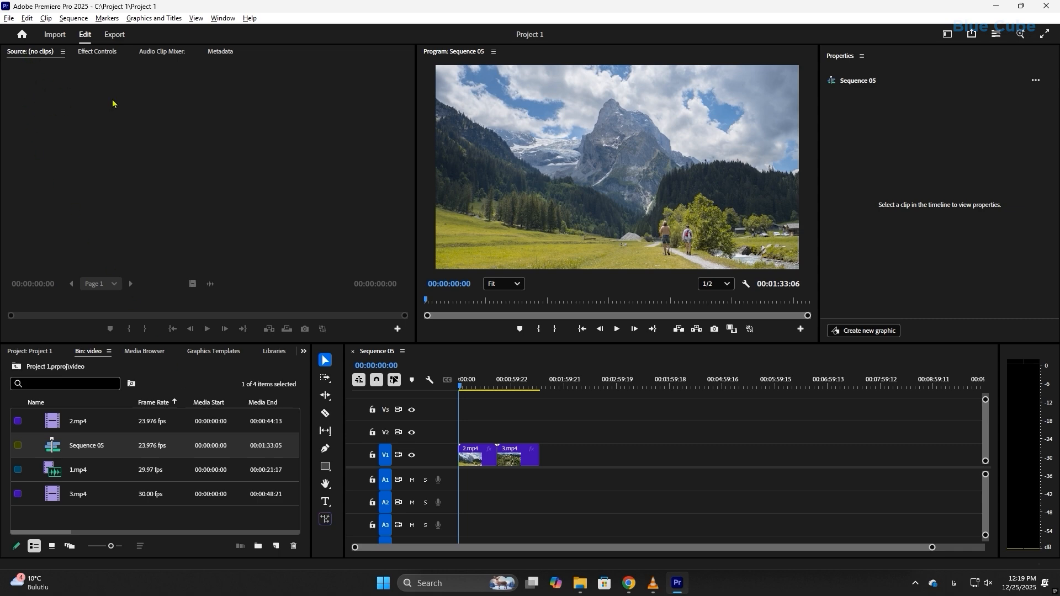
left_click(223, 18)
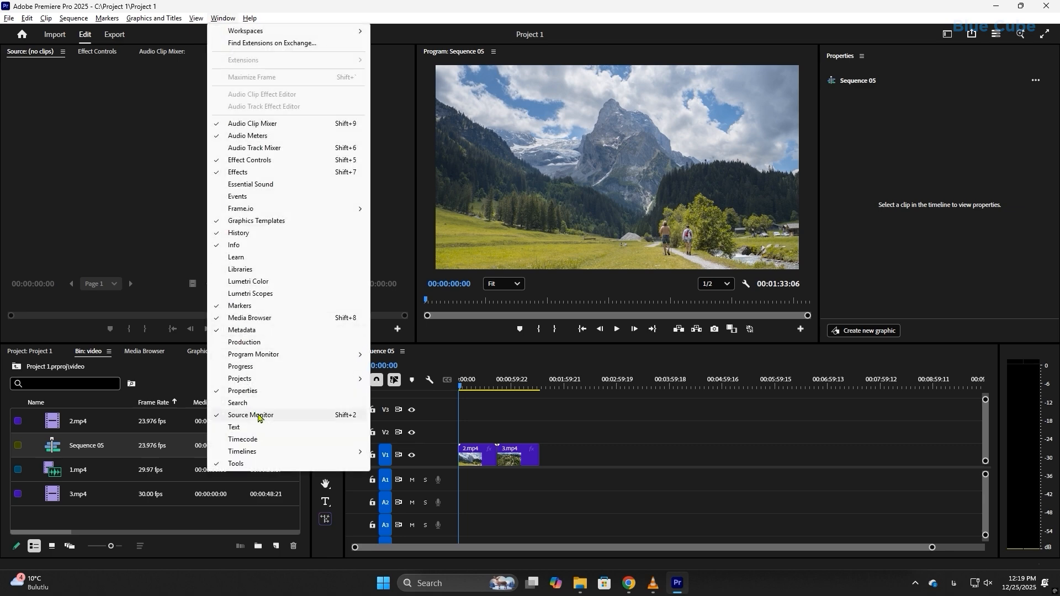
left_click(135, 206)
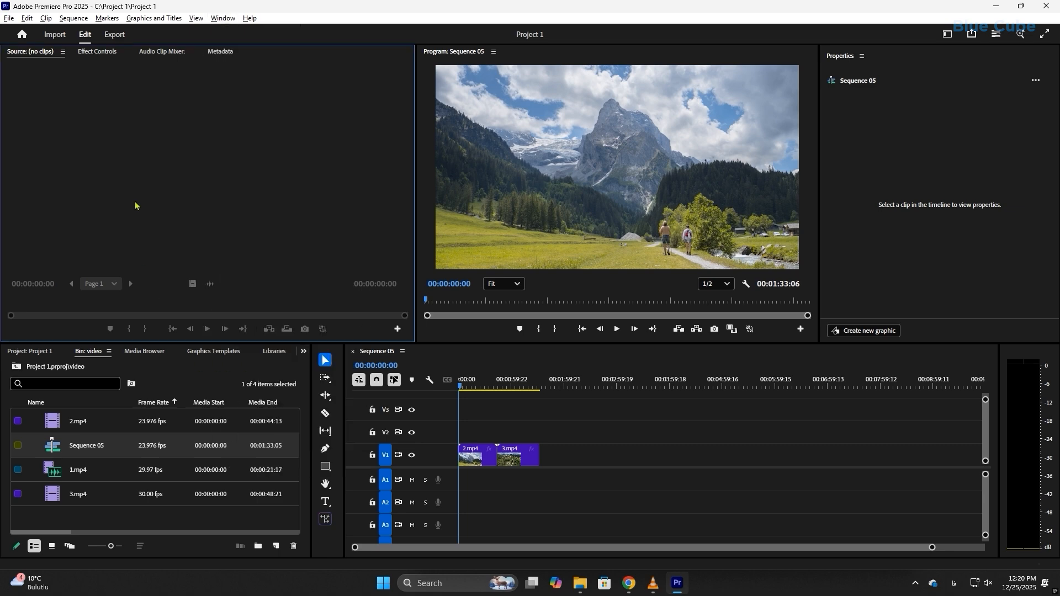
Load 1.mp4 from the video bin into the Source Monitor, move its playhead to 00:00:04:06 and play the clip briefly.
left_click(84, 471)
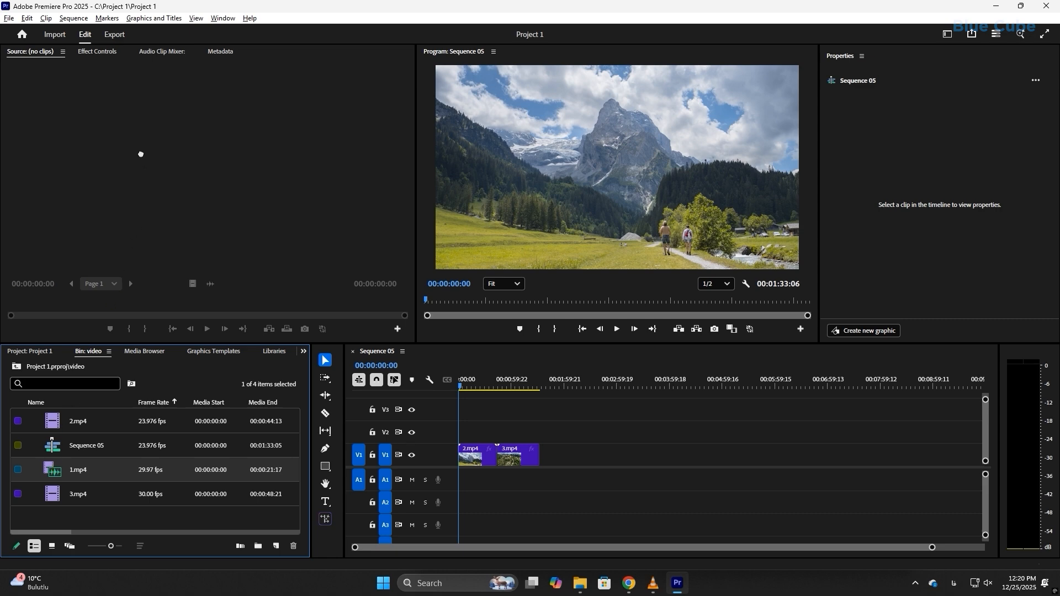
left_click_drag(140, 153, 142, 156)
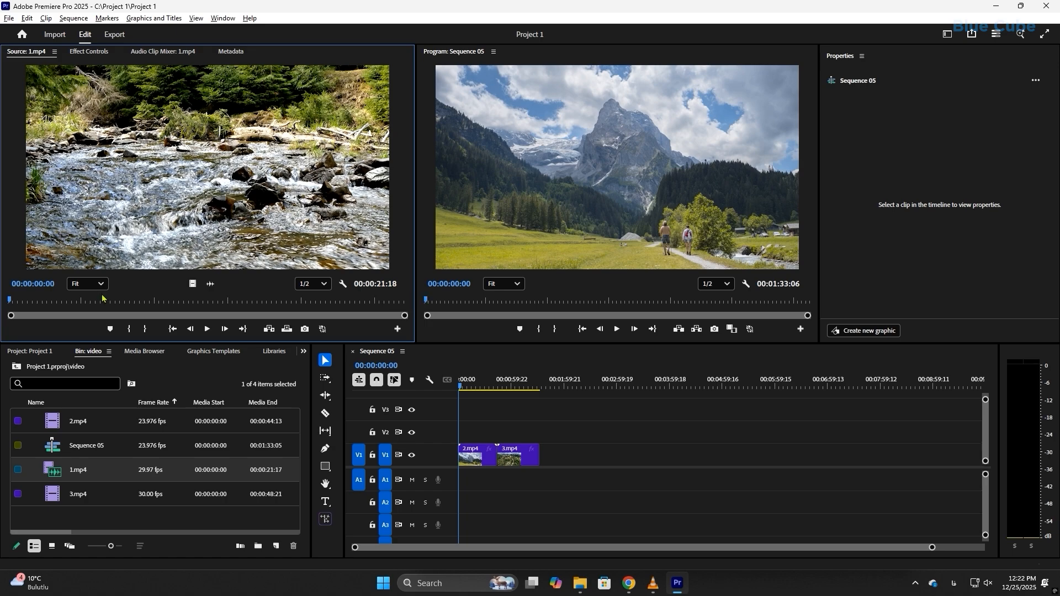
left_click_drag(11, 300, 86, 301)
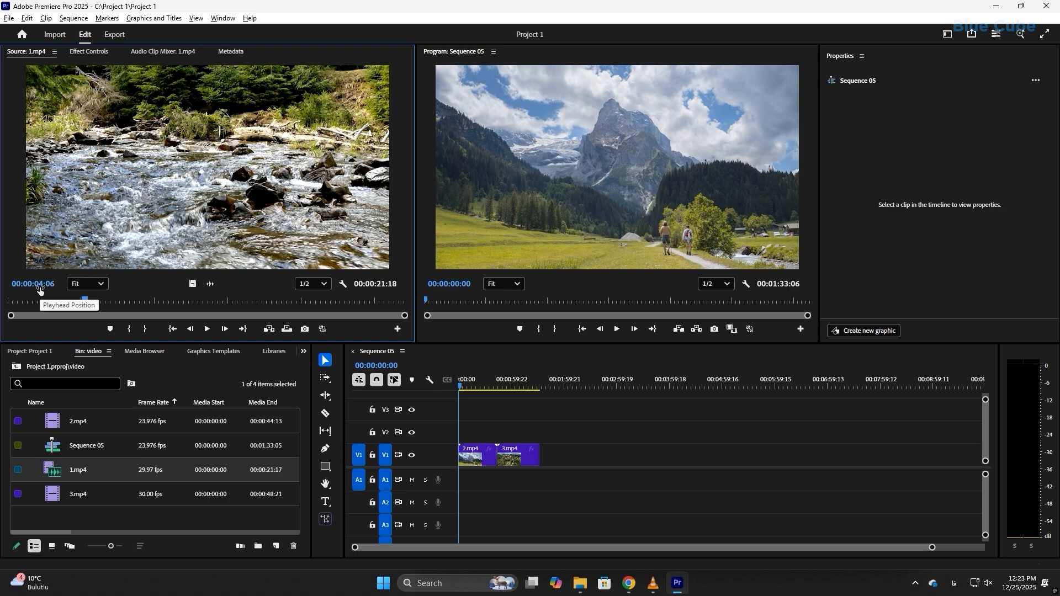
left_click(207, 329)
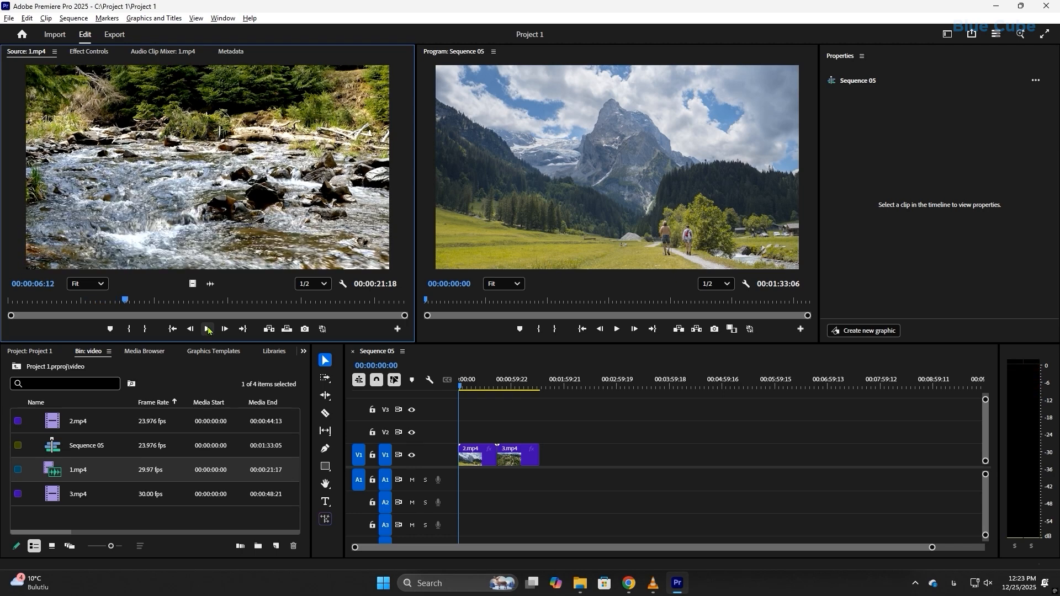
Load 3.mp4 into the Source Monitor as well and switch between the two loaded clips, ending on 1.mp4.
left_click(104, 501)
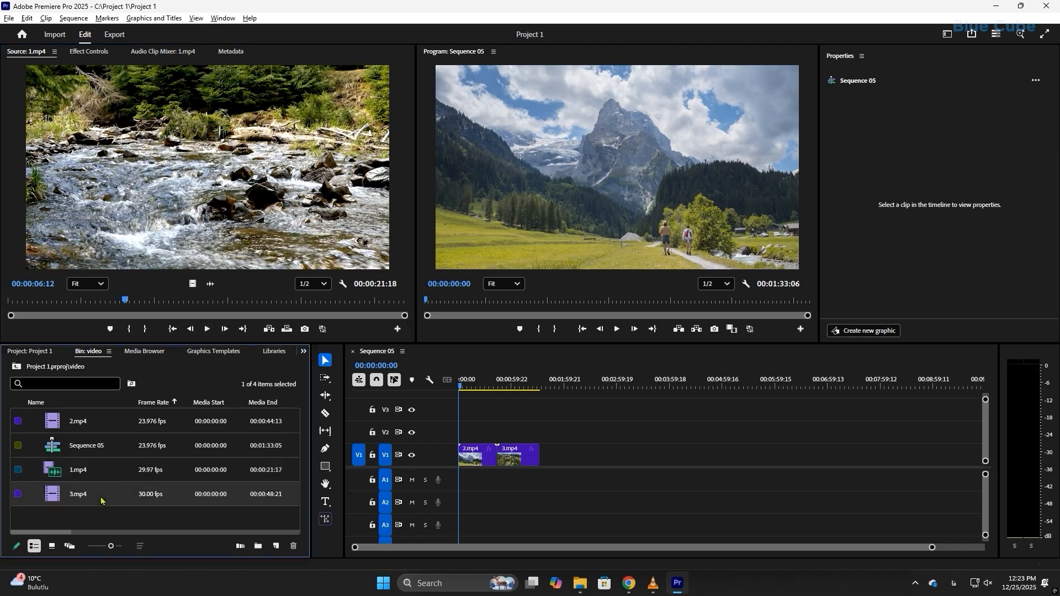
left_click_drag(159, 189, 159, 193)
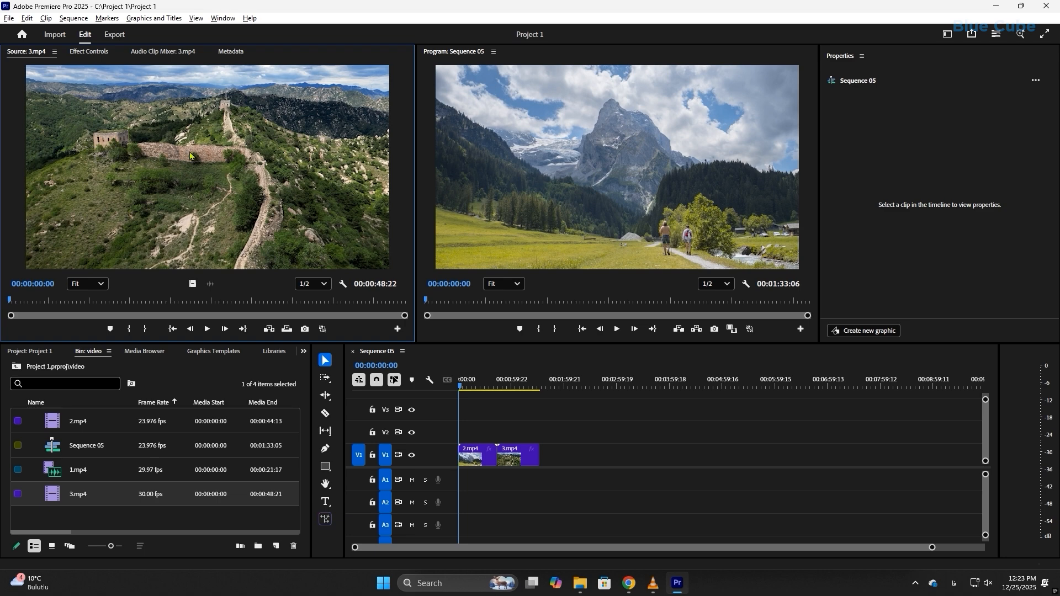
left_click(54, 52)
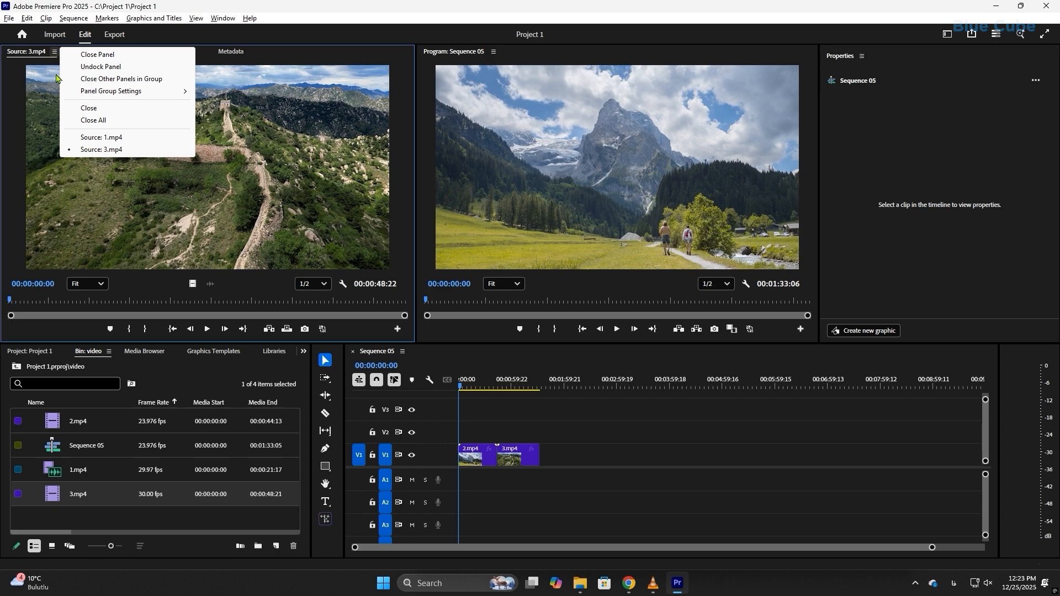
left_click(92, 138)
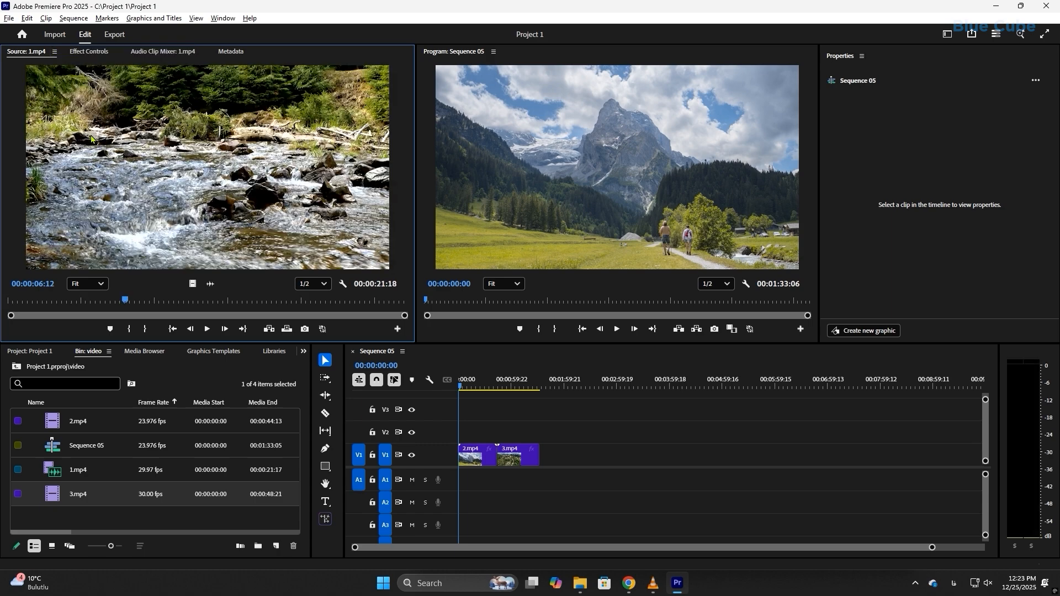
left_click(55, 52)
left_click(101, 149)
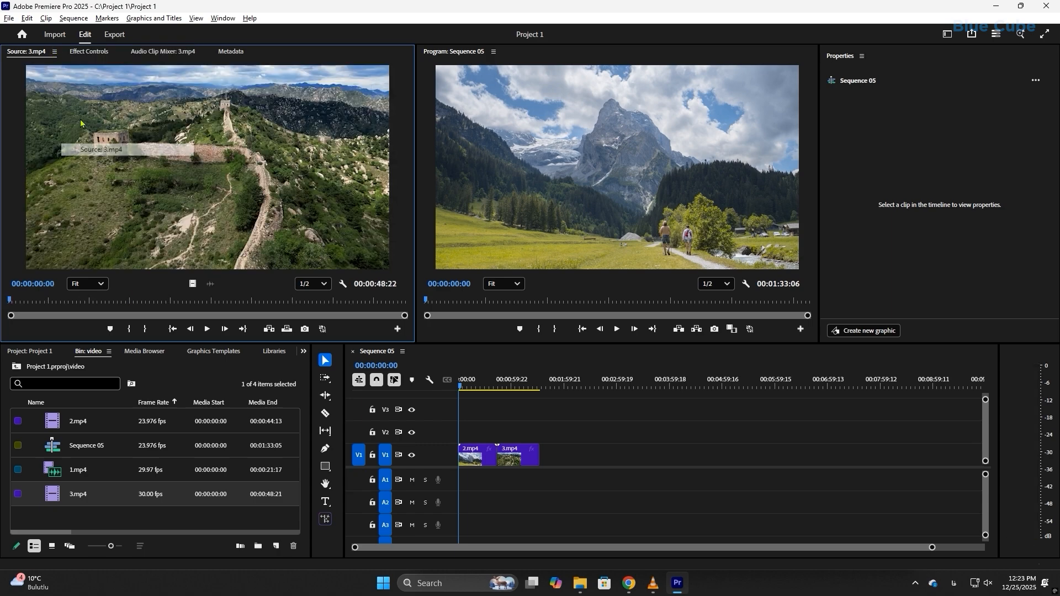
left_click(54, 51)
left_click(108, 138)
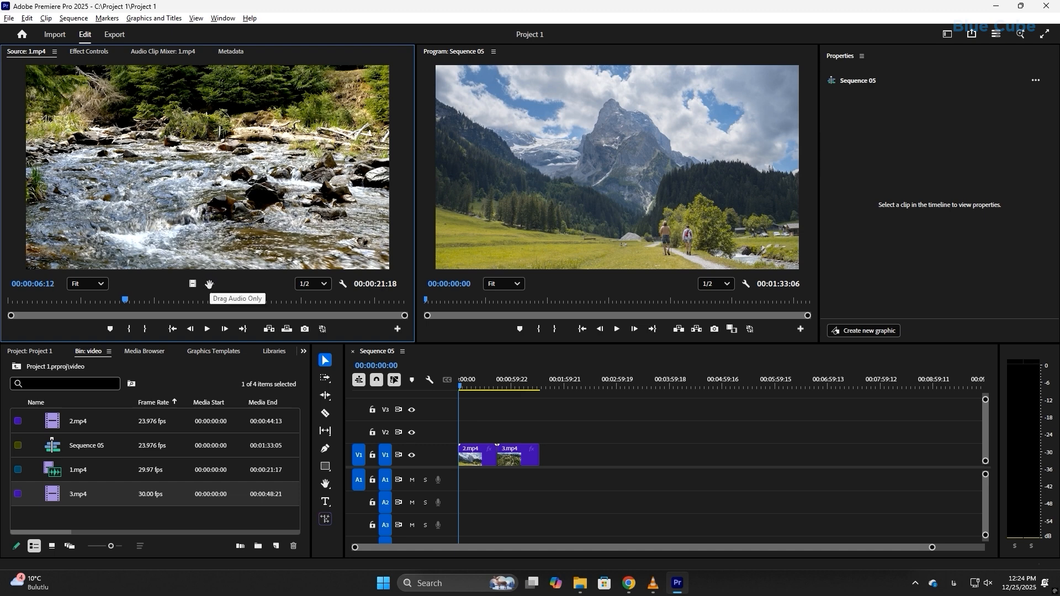
Place only the audio of 1.mp4 on track A1 beyond the existing clips, check it and delete it.
left_click_drag(209, 284, 616, 484)
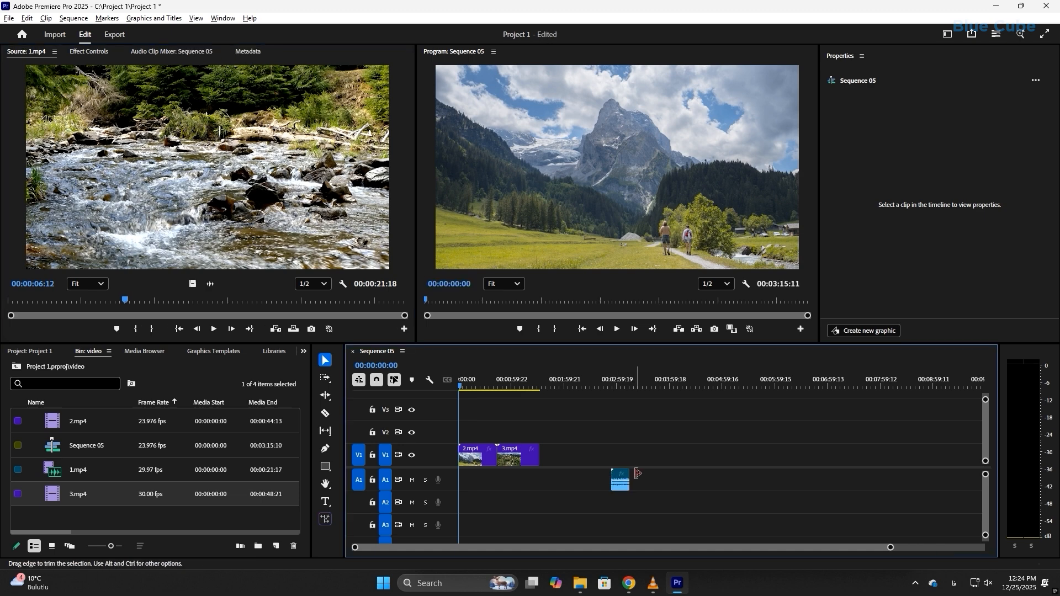
left_click_drag(612, 379, 621, 380)
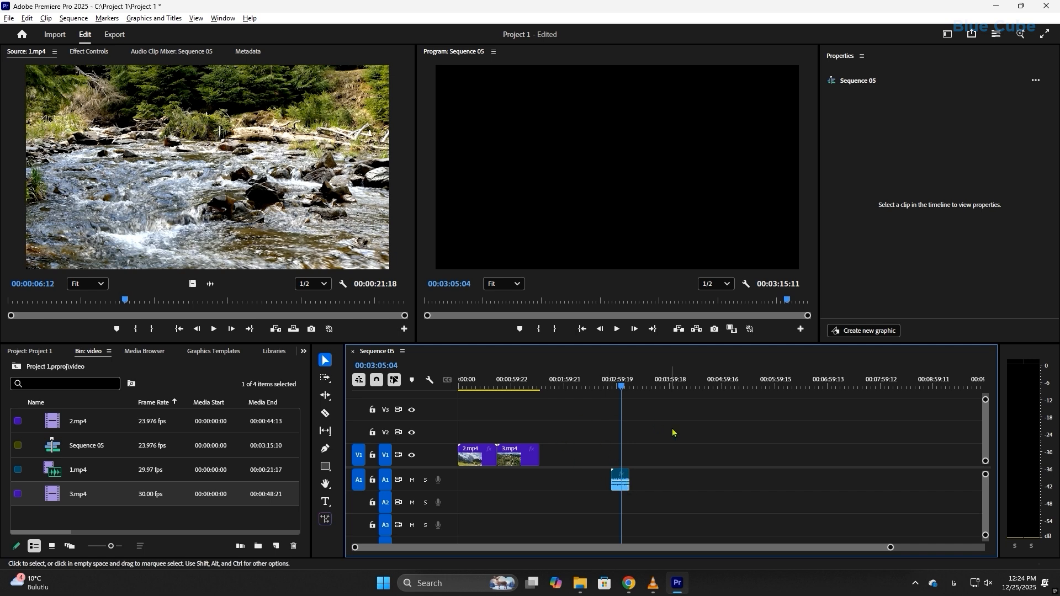
left_click_drag(674, 456, 589, 507)
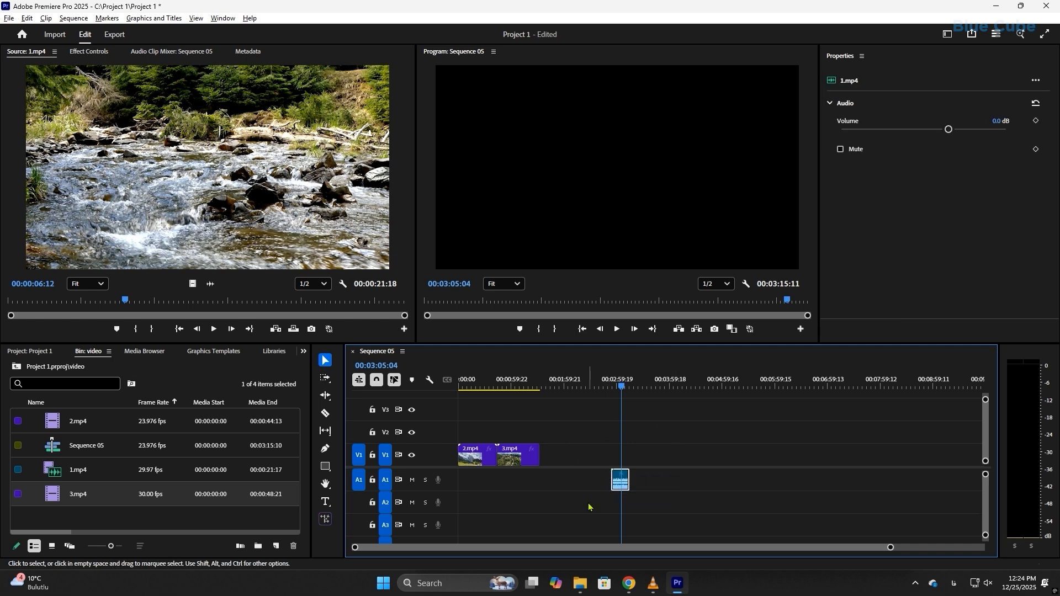
key("Delete")
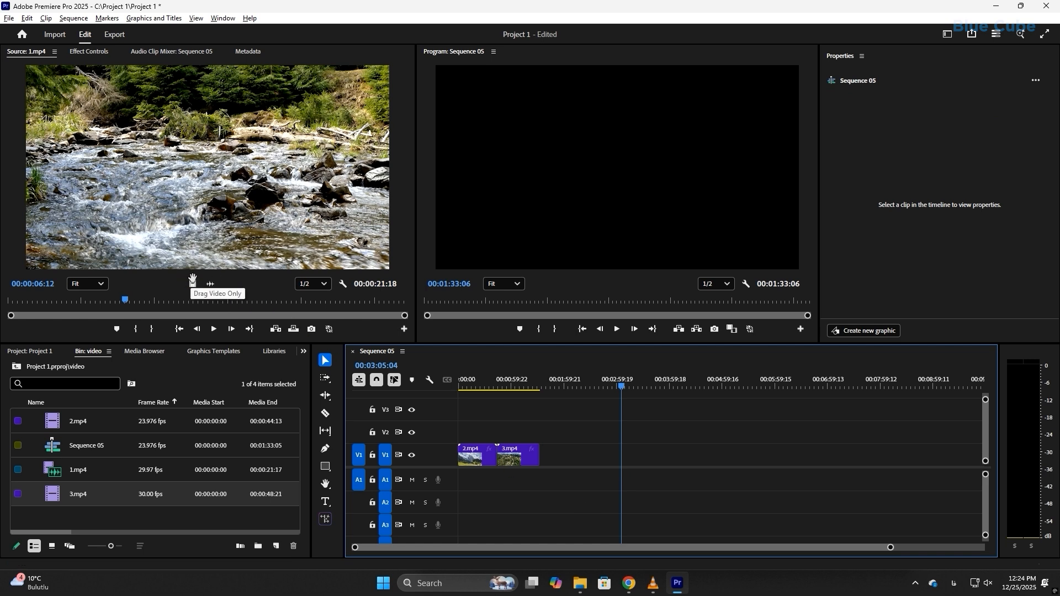
Place only the video of 1.mp4 on track V1 beyond the existing clips, preview it and delete it.
left_click_drag(193, 284, 581, 452)
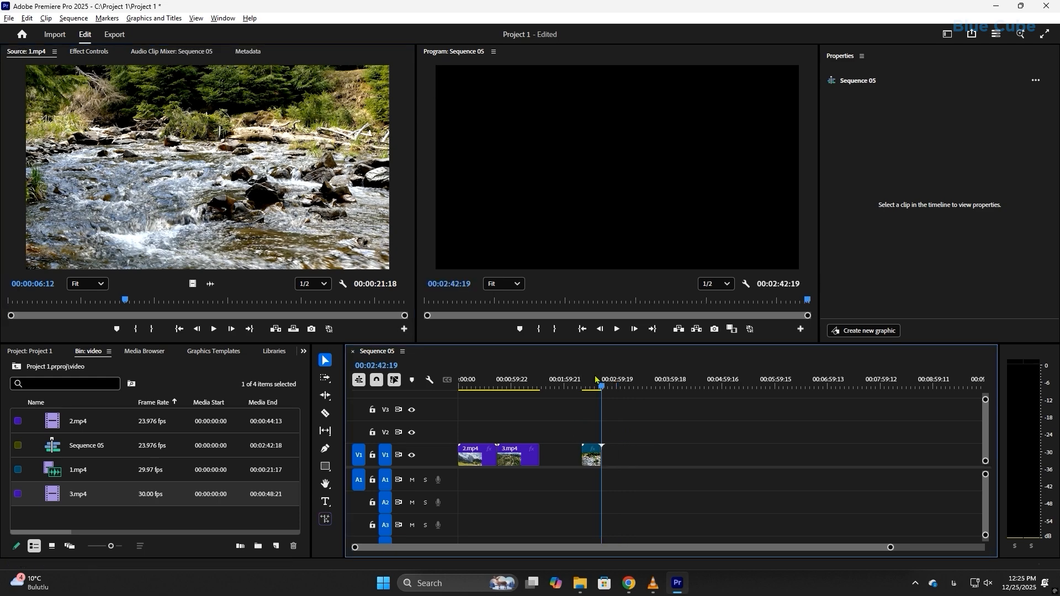
left_click_drag(598, 388, 592, 389)
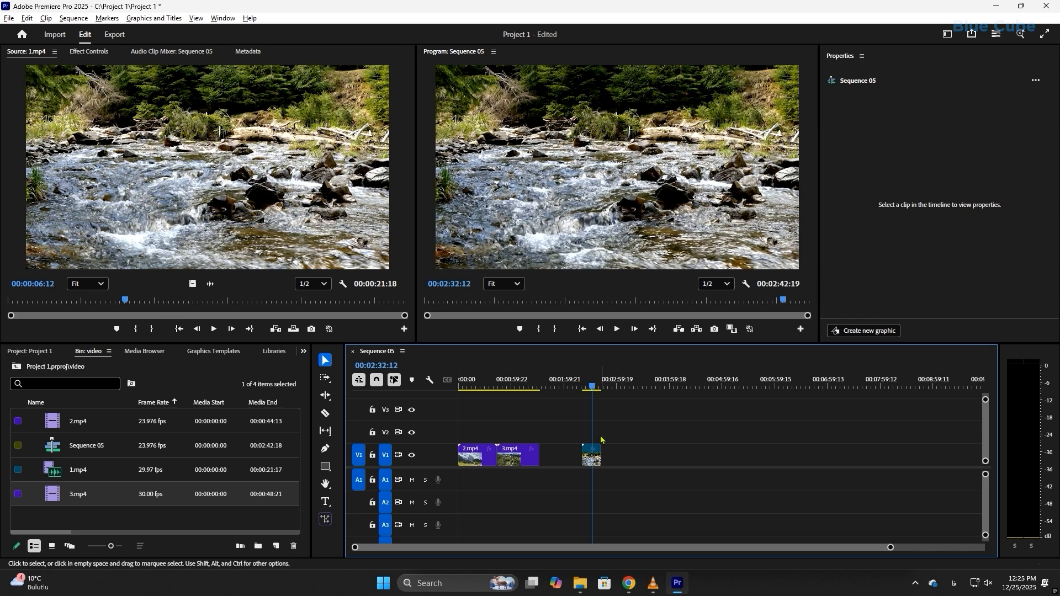
left_click_drag(632, 438, 570, 500)
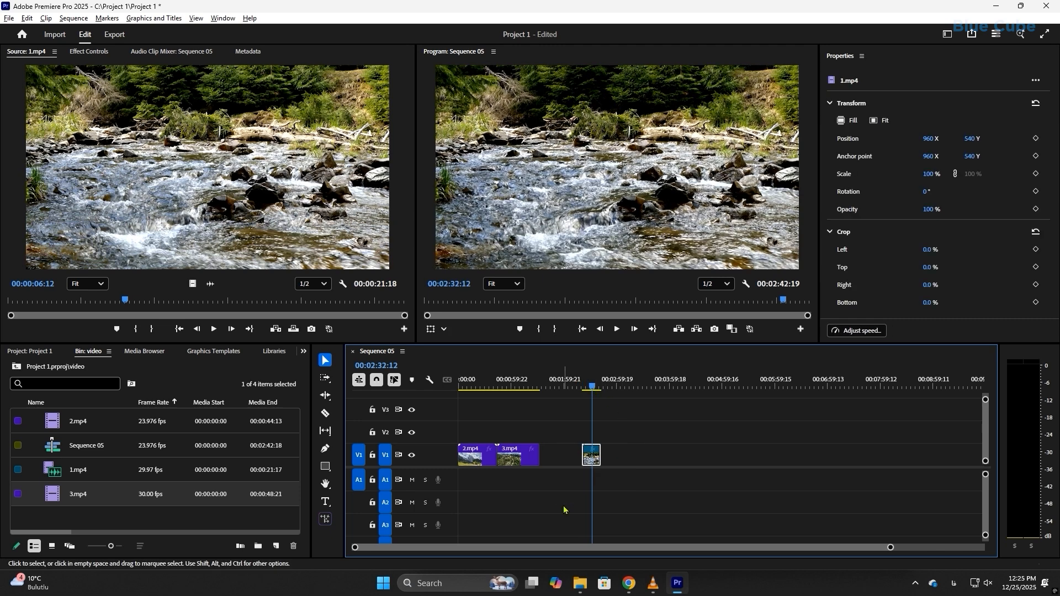
key("Delete")
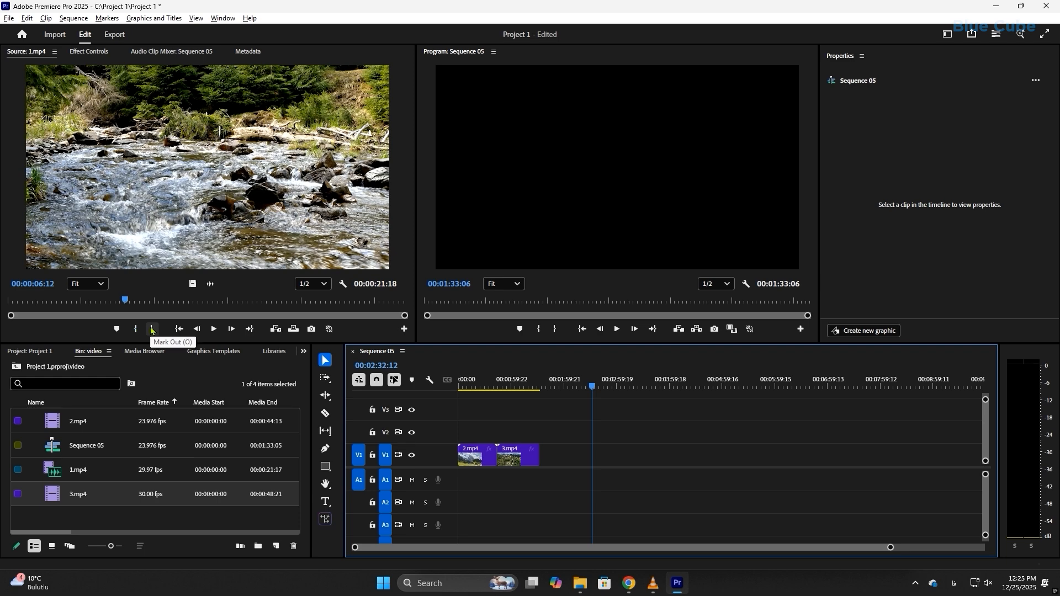
Mark an In point at 00:00:03:28 and an Out point at 00:00:11:27 on the source clip 1.mp4.
left_click_drag(89, 302, 81, 302)
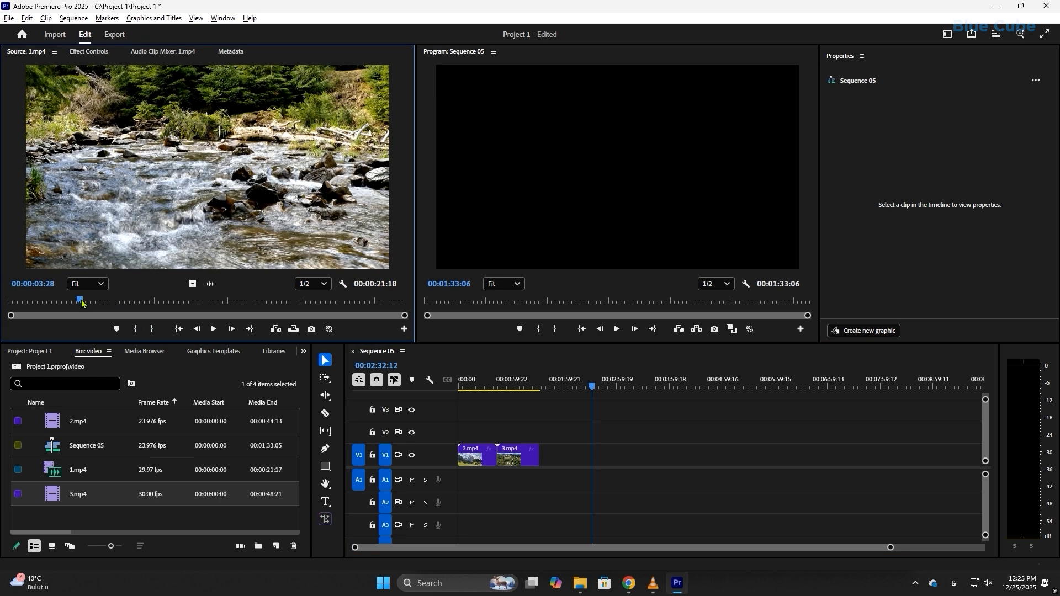
left_click(135, 329)
left_click_drag(152, 299, 229, 311)
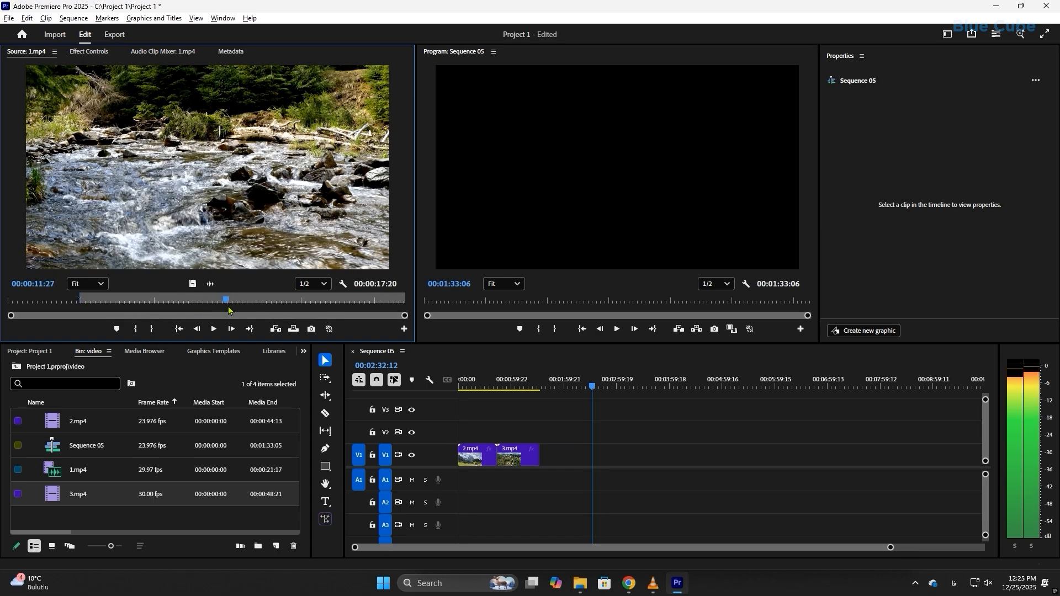
left_click(152, 329)
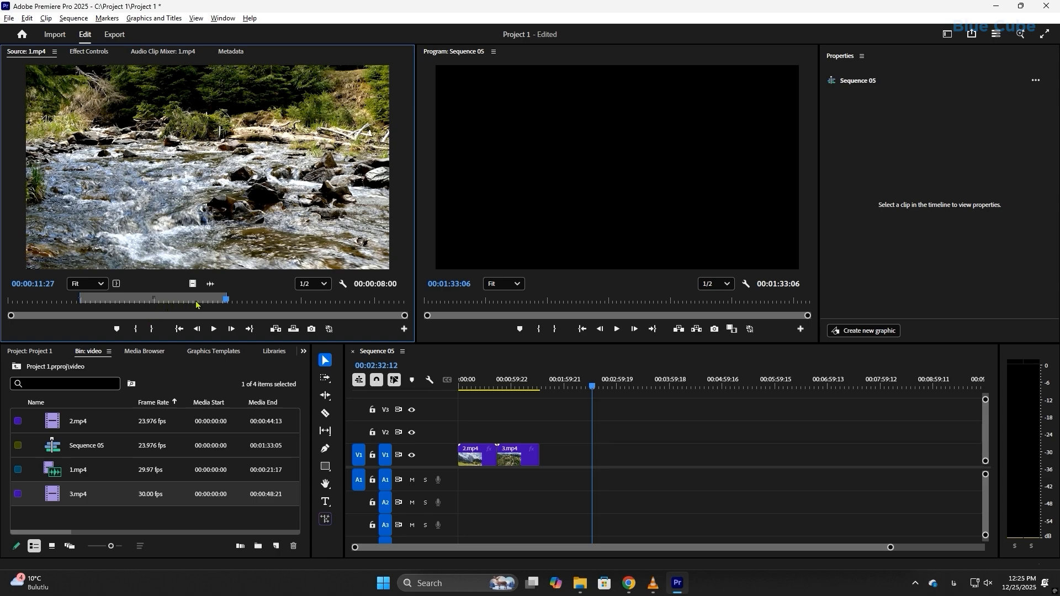
left_click_drag(227, 304, 188, 307)
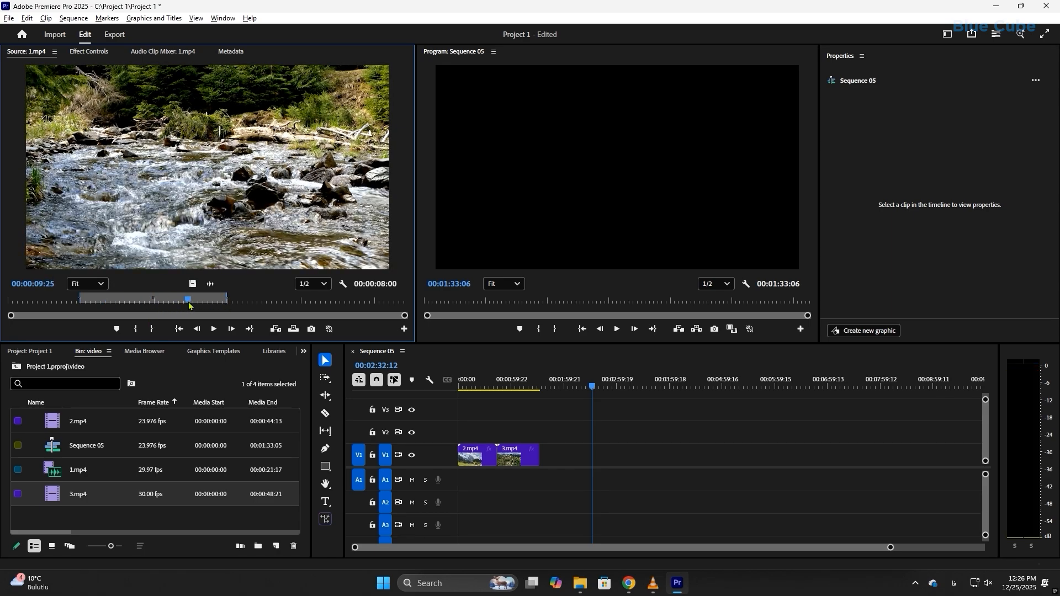
Insert the marked range of 1.mp4 at the sequence playhead in the empty area past the clips, check it and delete it.
left_click(275, 329)
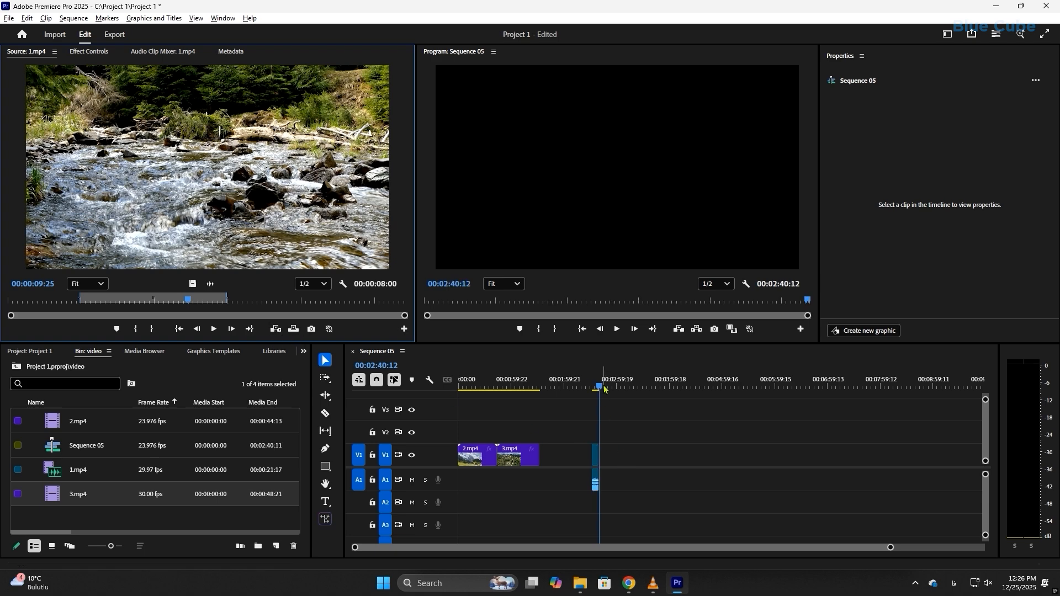
left_click_drag(602, 382, 602, 383)
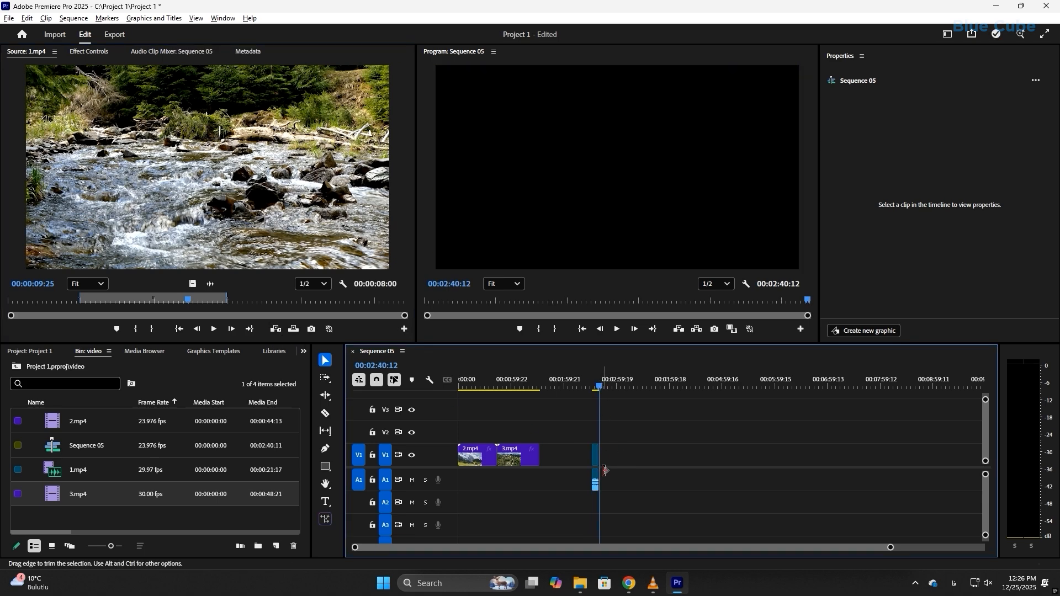
left_click_drag(888, 549, 727, 548)
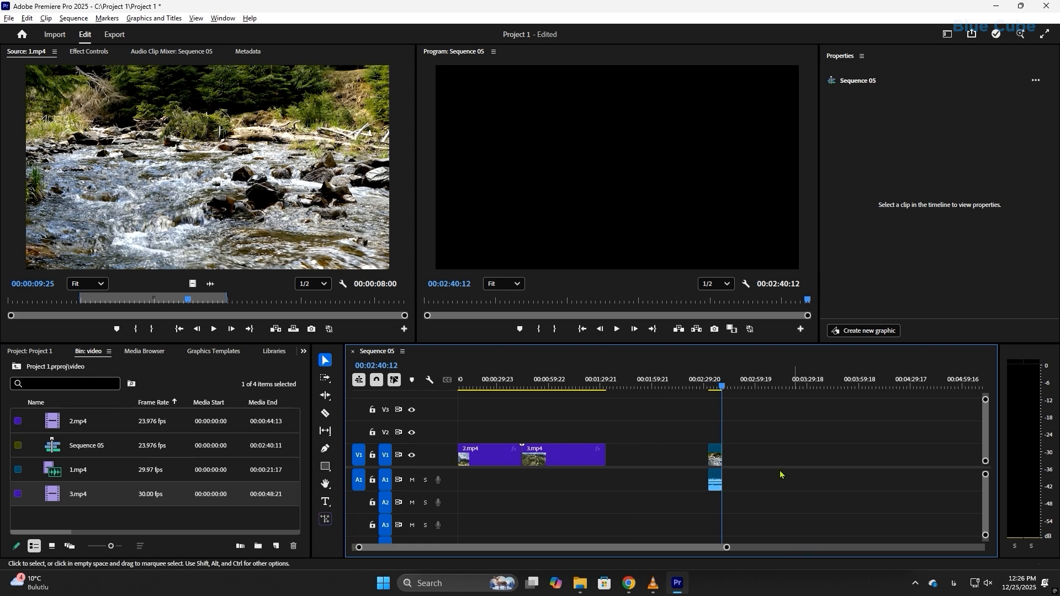
left_click_drag(694, 483, 695, 484)
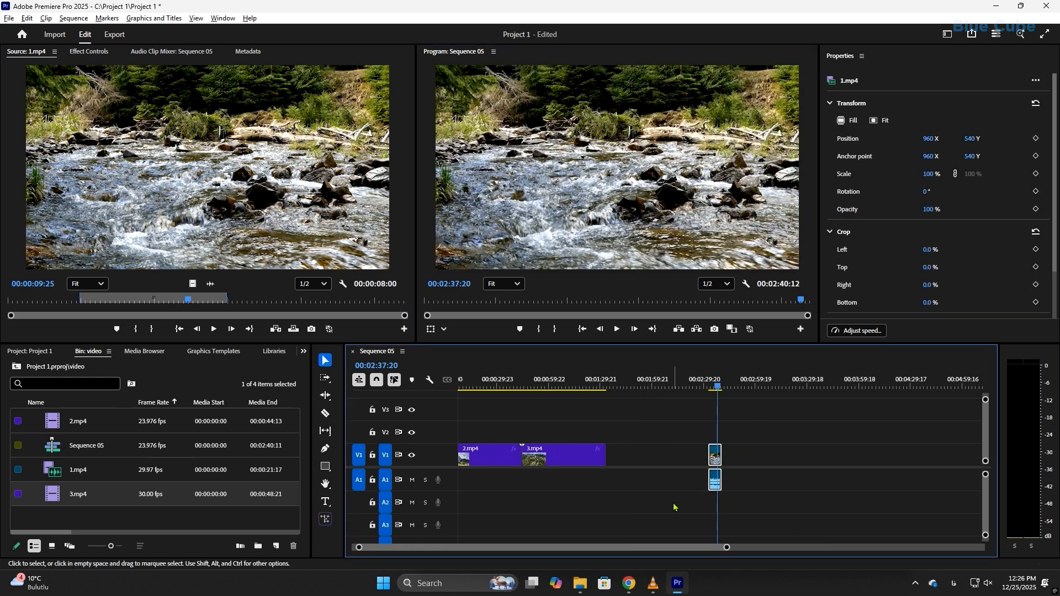
key("Delete")
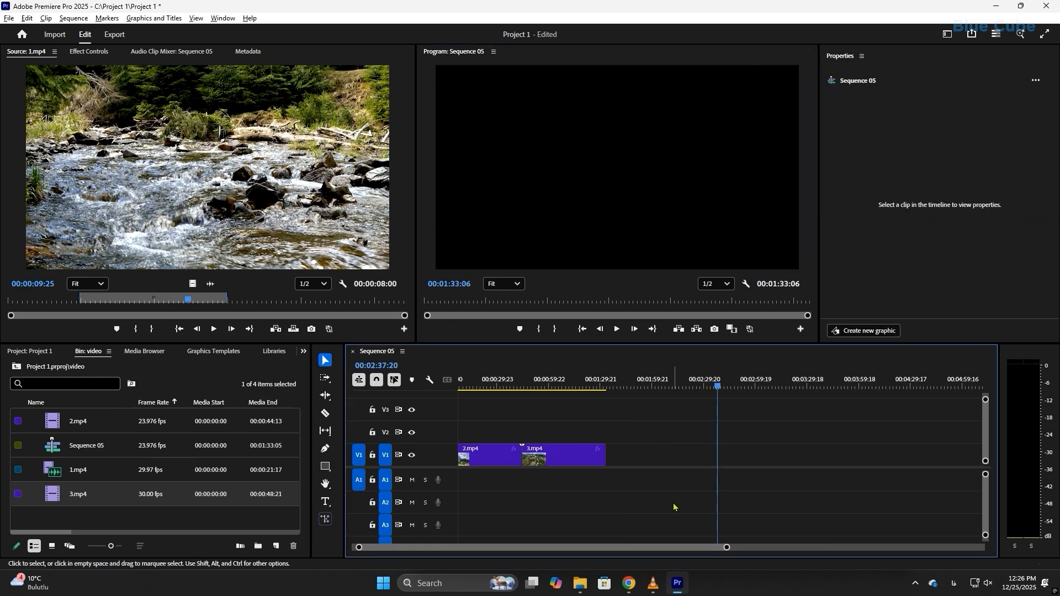
Overwrite the marked range of 1.mp4 onto the sequence at 00:02:37:20, preview it and delete it.
left_click(294, 330)
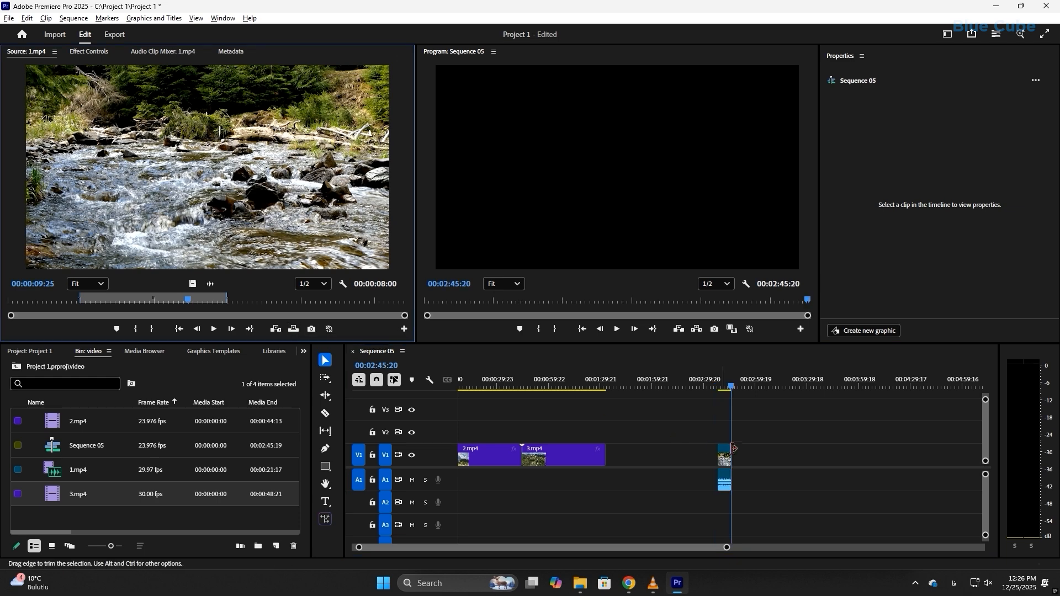
left_click(719, 381)
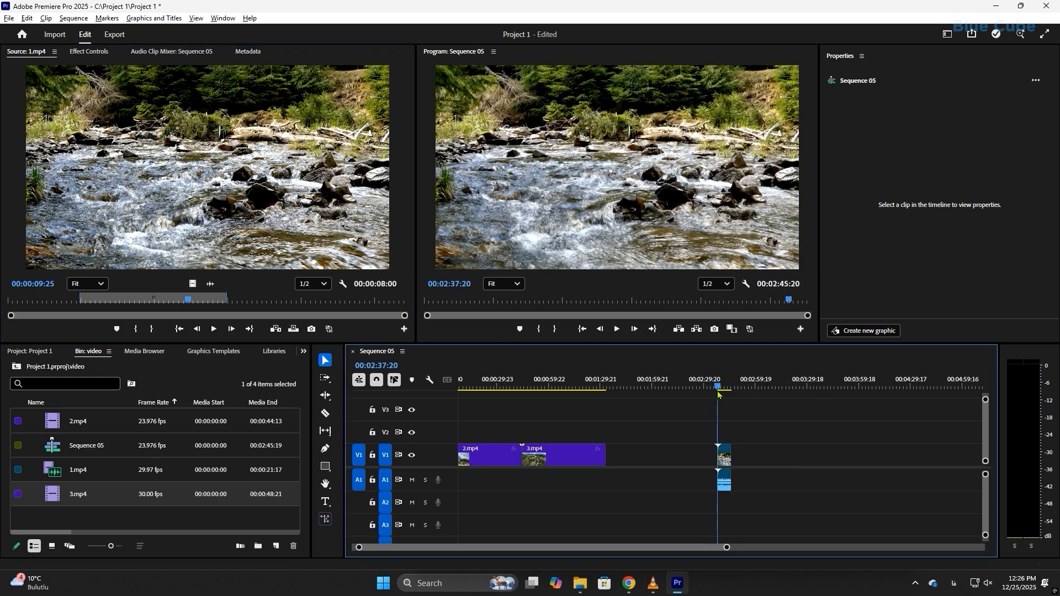
left_click_drag(778, 426, 691, 506)
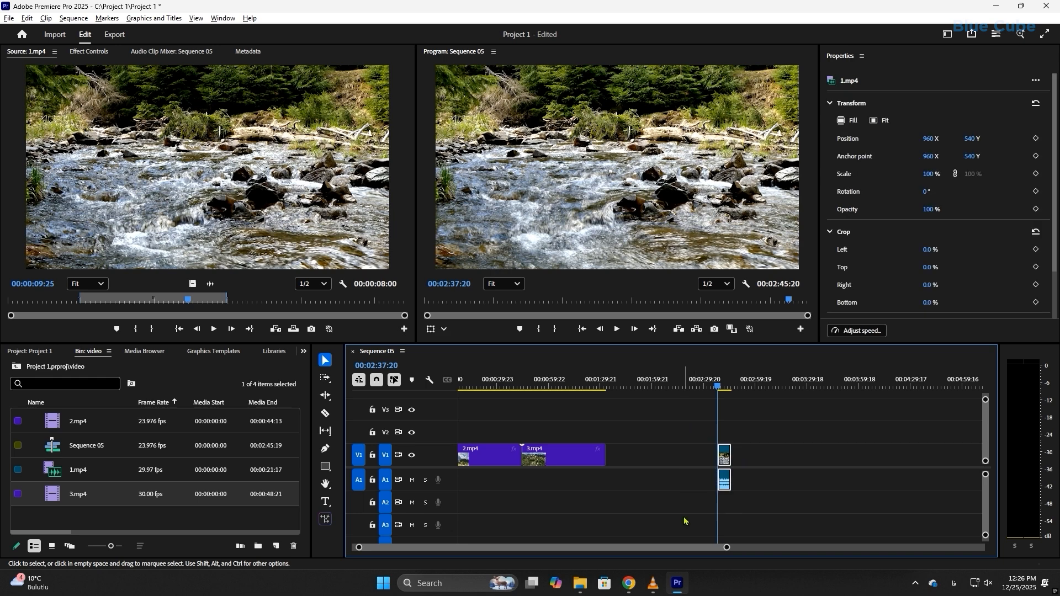
key("Delete")
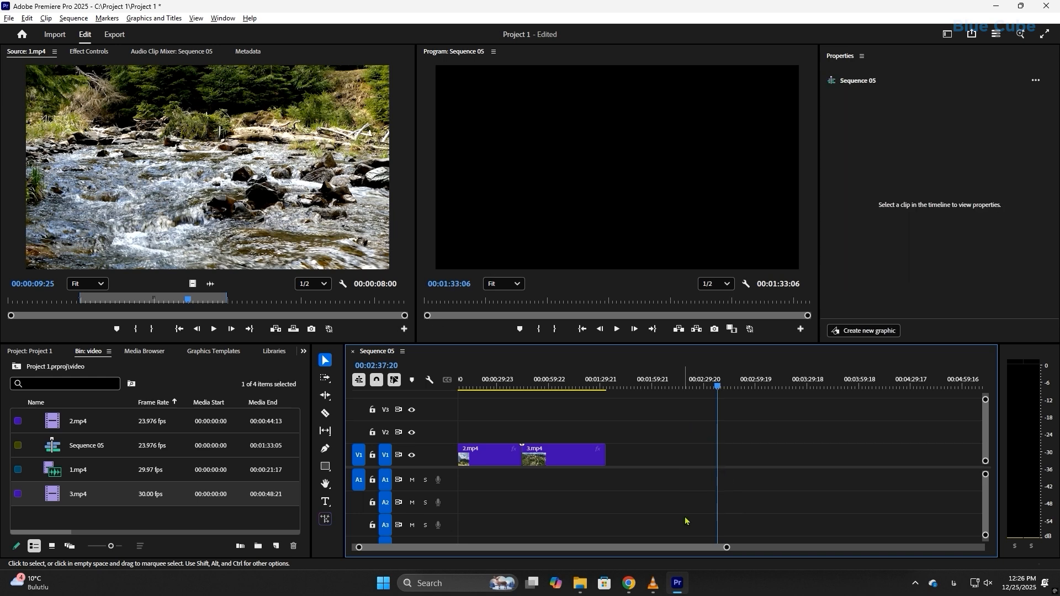
Insert the marked range of 1.mp4 into the middle of the 3.mp4 clip at 00:01:08:11 in the sequence.
left_click(564, 380)
left_click_drag(567, 378, 565, 378)
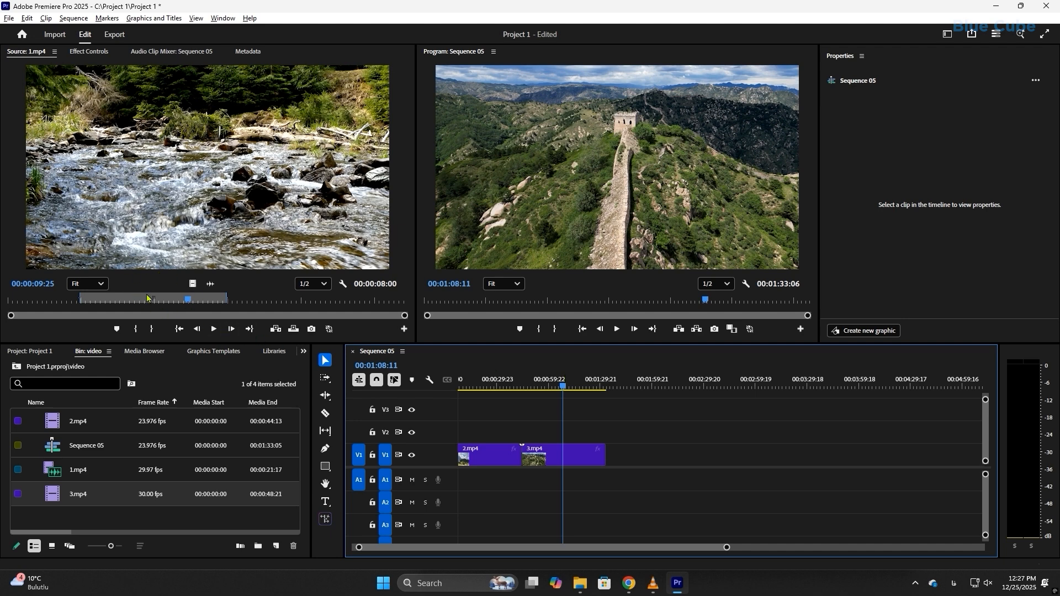
left_click(275, 329)
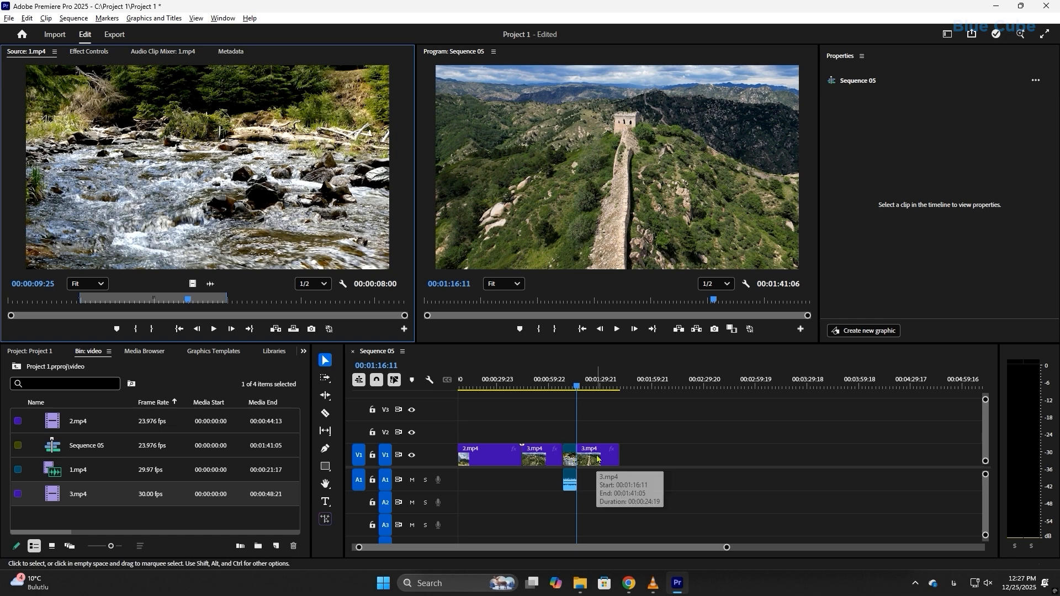
Undo the insert and overwrite the marked range of 1.mp4 onto the 3.mp4 clip at 00:01:08:11 in the sequence.
key("ctrl+z")
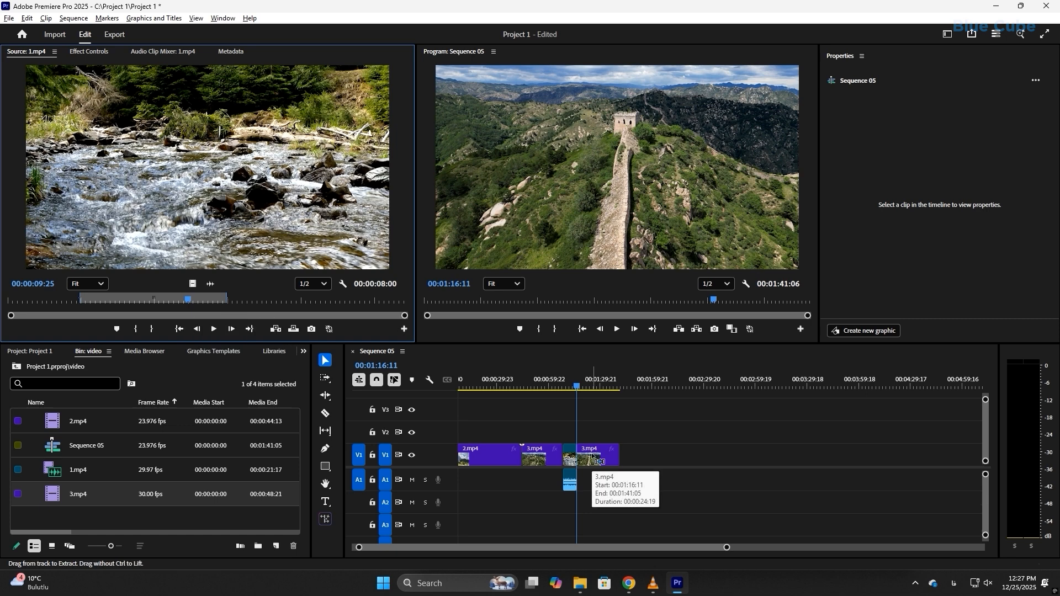
key("ctrl+z")
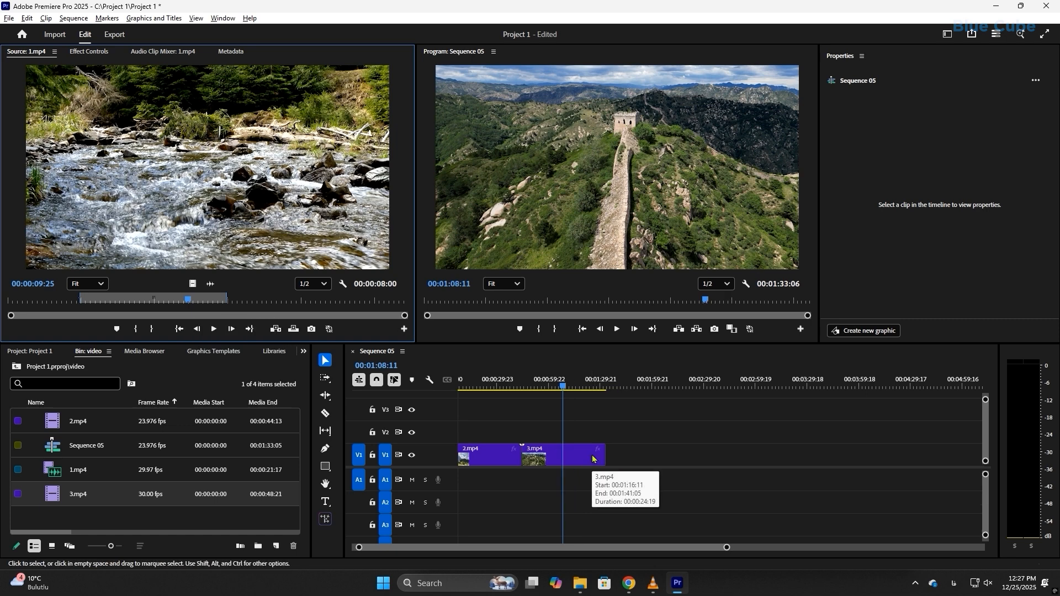
left_click(293, 330)
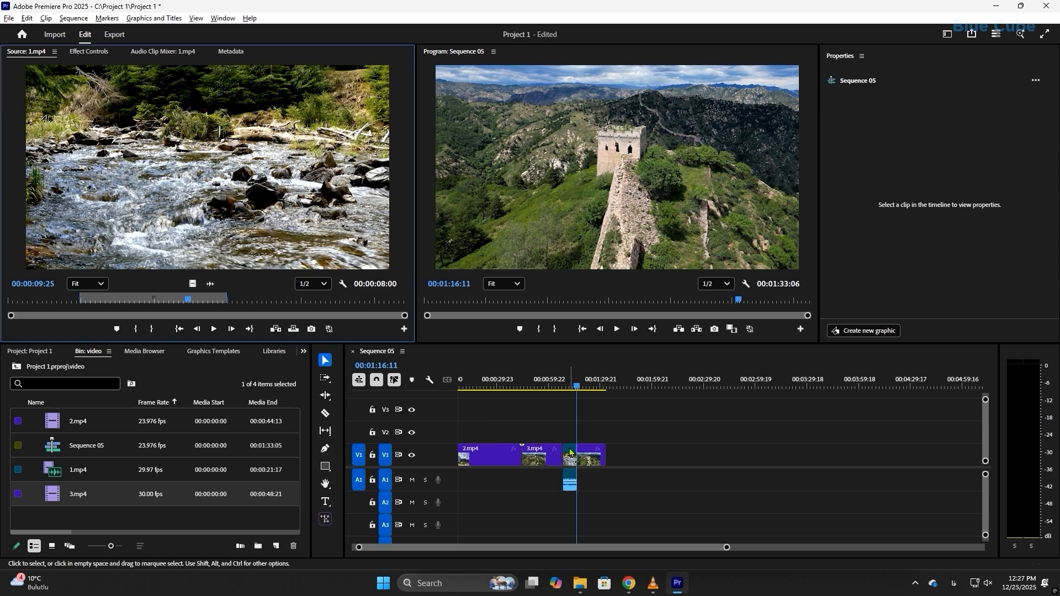
Undo the overwrite and insert the marked range of 1.mp4 into the 3.mp4 clip at 00:01:08:11 again.
key("ctrl+z")
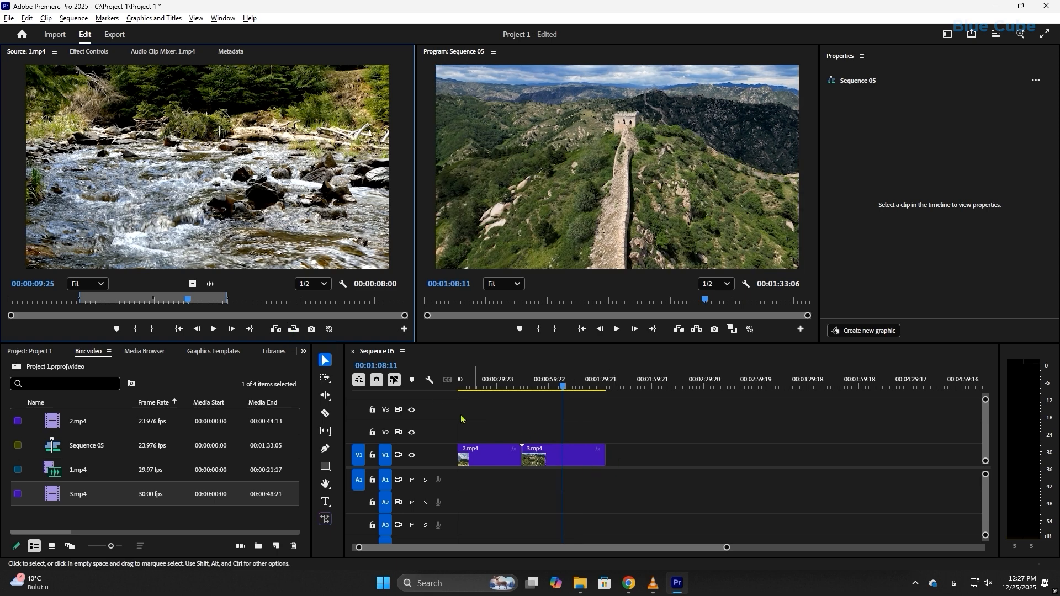
left_click(275, 330)
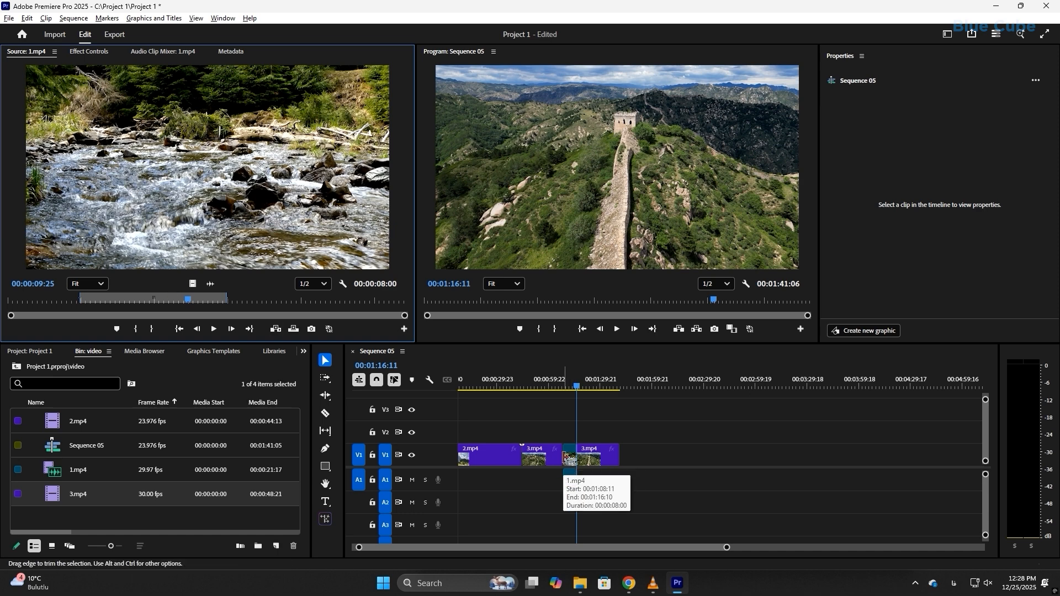
Jump the Source Monitor playhead to the In point of 1.mp4 and on to its Out point.
left_click(180, 330)
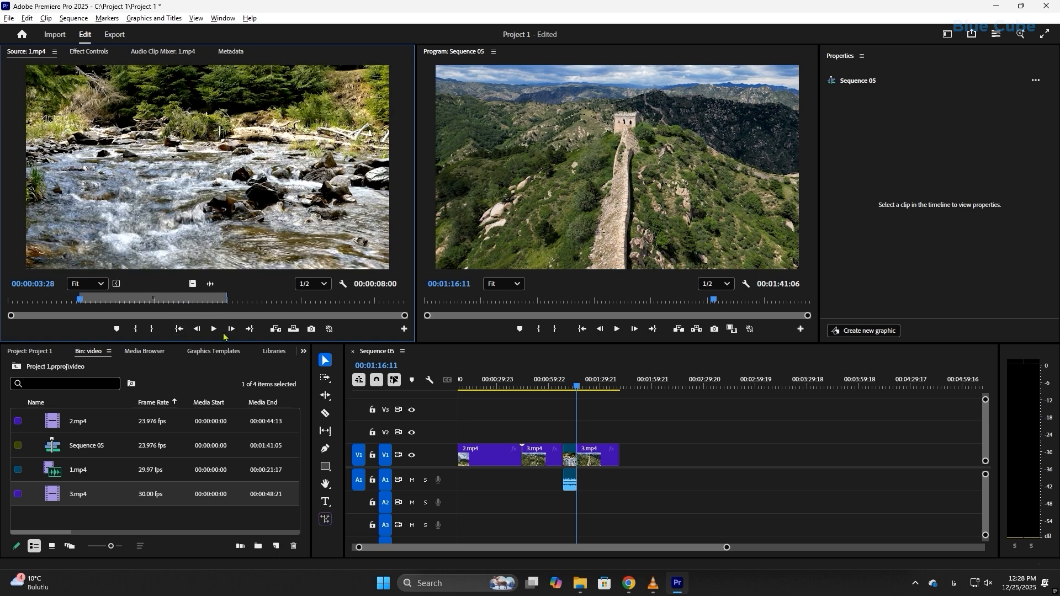
left_click(250, 330)
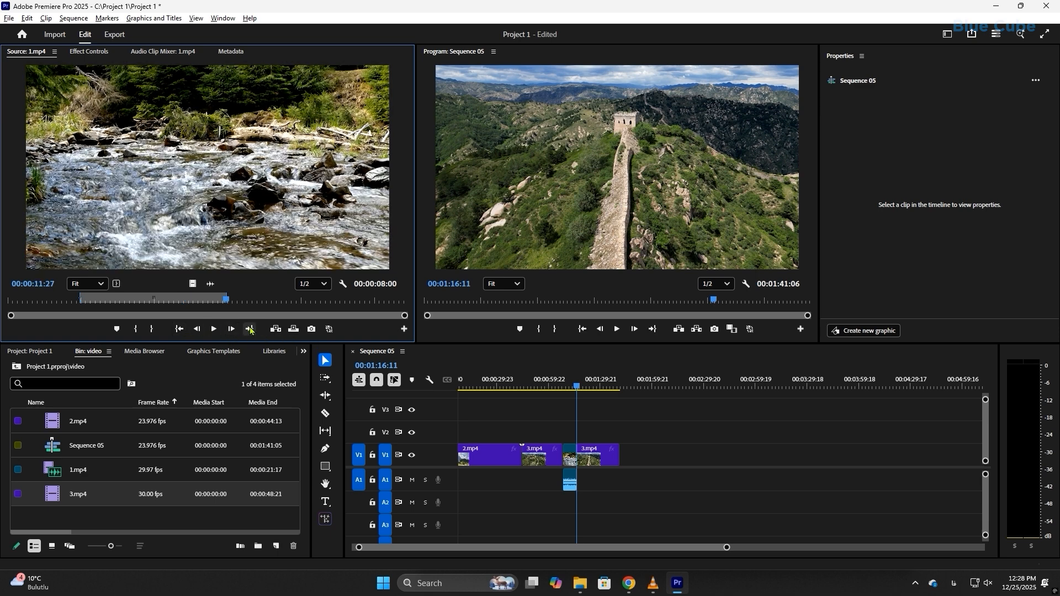
Open the Export Frame options for the 1.mp4 source frame at 00:00:10:15 and cancel without exporting.
left_click(200, 299)
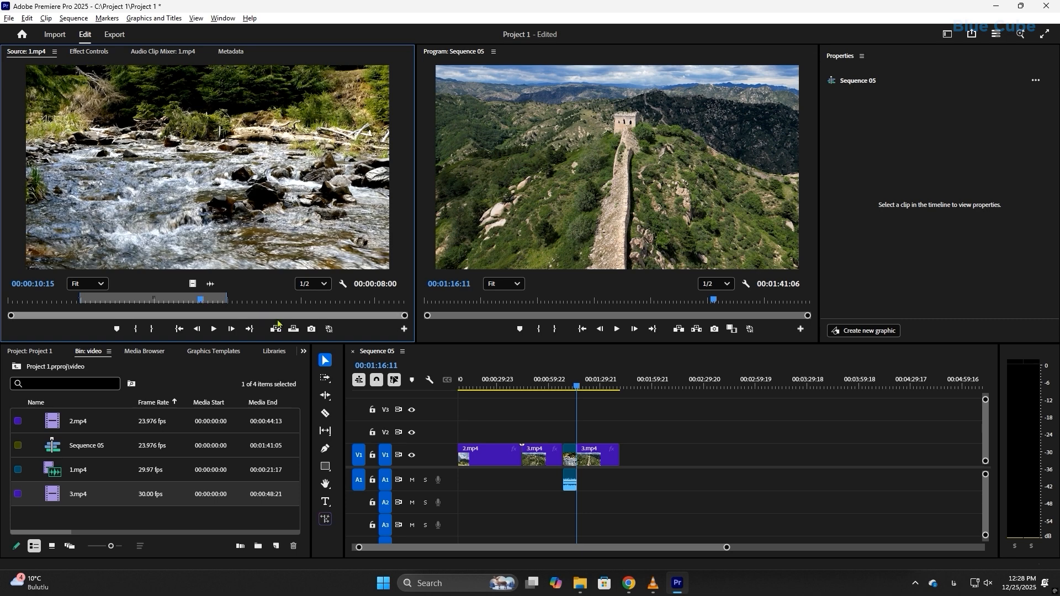
left_click(312, 329)
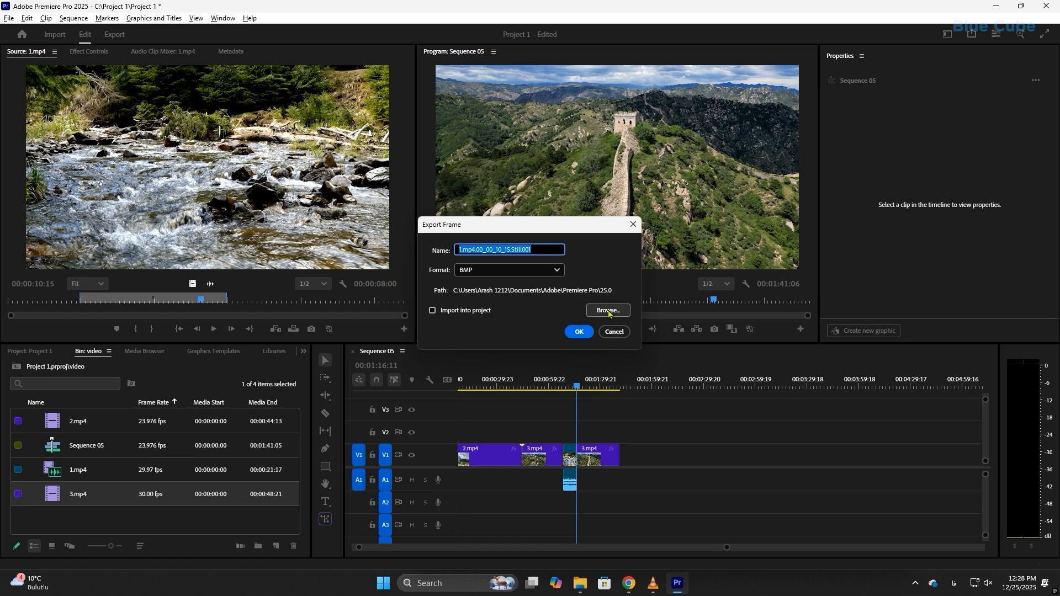
left_click(614, 332)
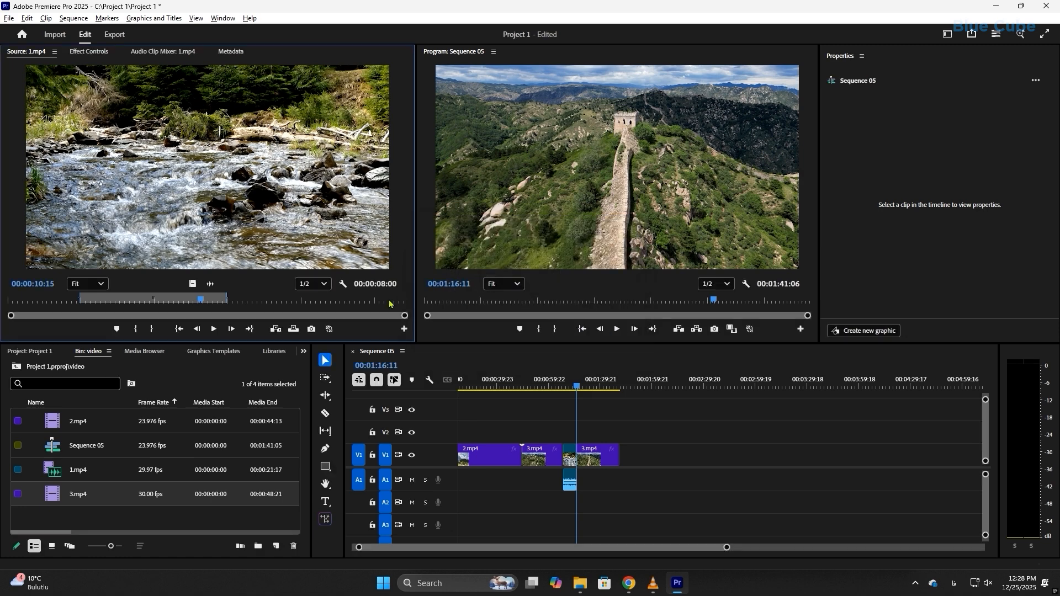
Switch the Source Monitor's playback resolution through Full, 1/2, 1/4 and Full, and return it to 1/2.
left_click(325, 284)
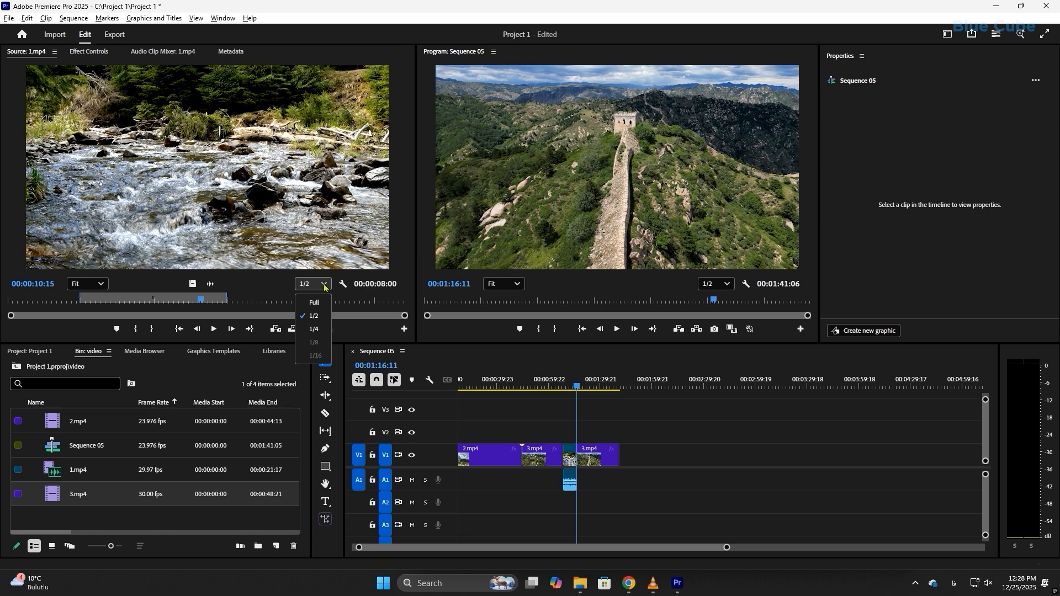
left_click(317, 302)
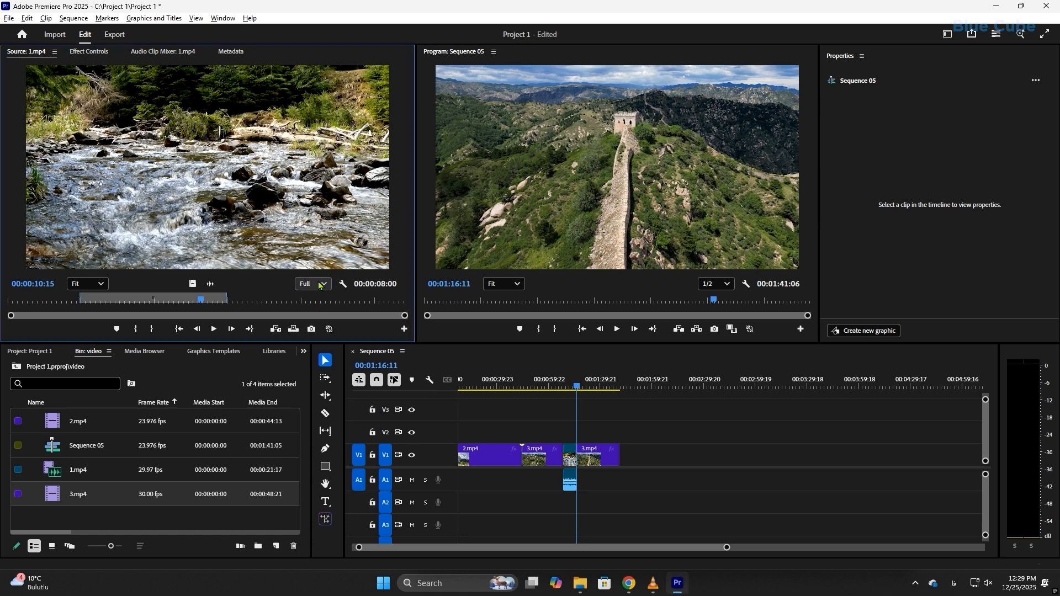
left_click(318, 285)
left_click(322, 316)
left_click(324, 285)
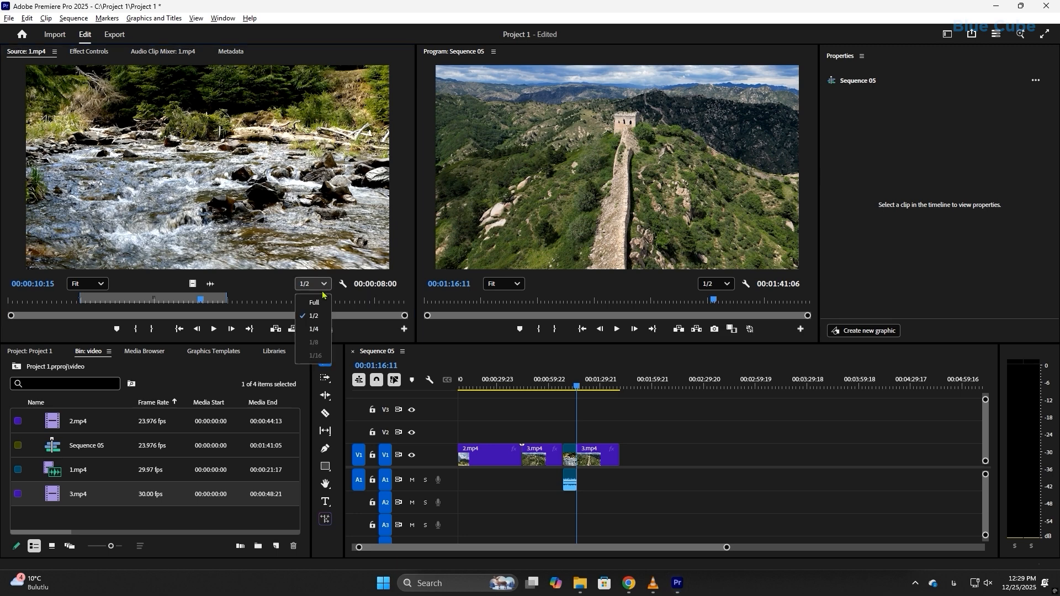
left_click(317, 329)
left_click(318, 285)
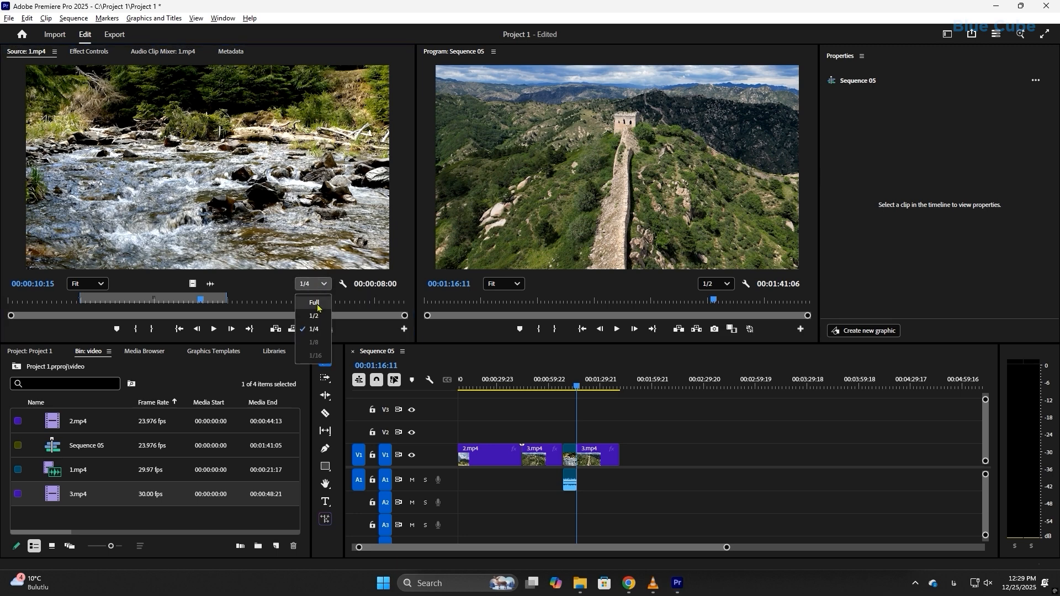
left_click(317, 302)
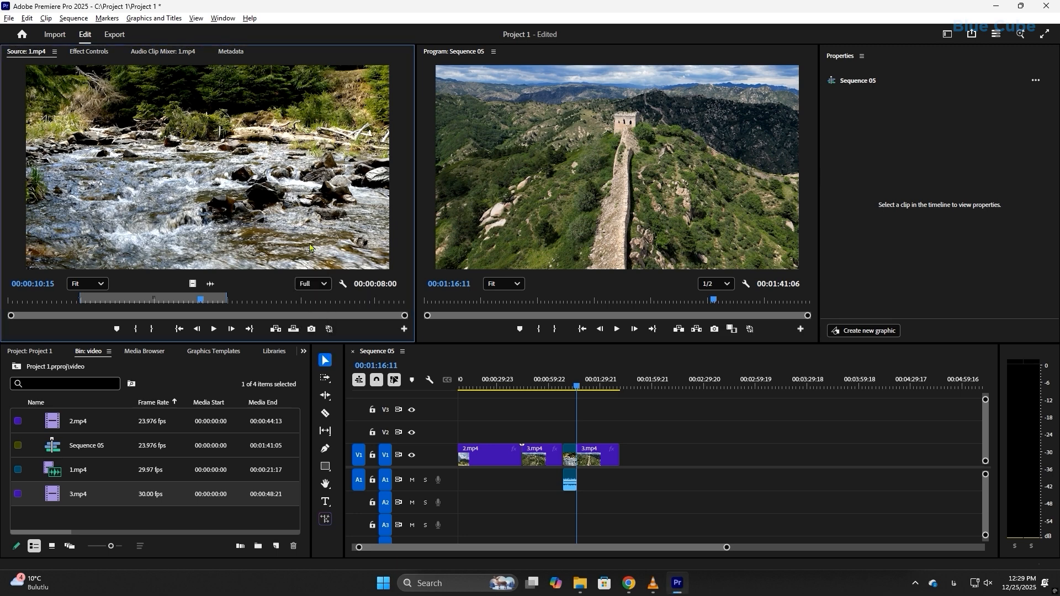
left_click(317, 285)
left_click(315, 313)
Undo the insertion of the 1.mp4 range in the middle of the 3.mp4 clip.
key("ctrl+z")
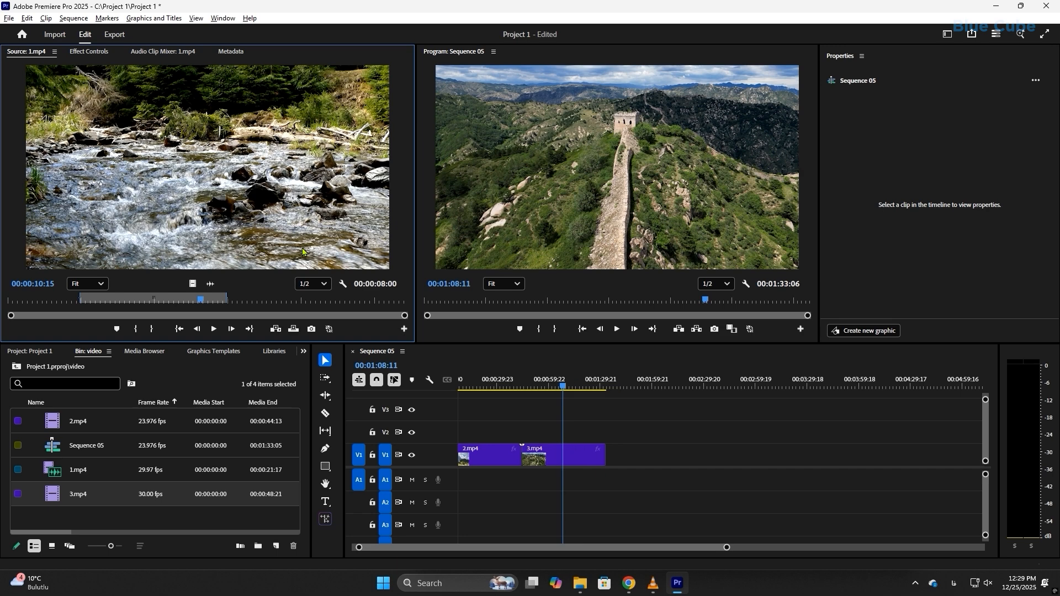